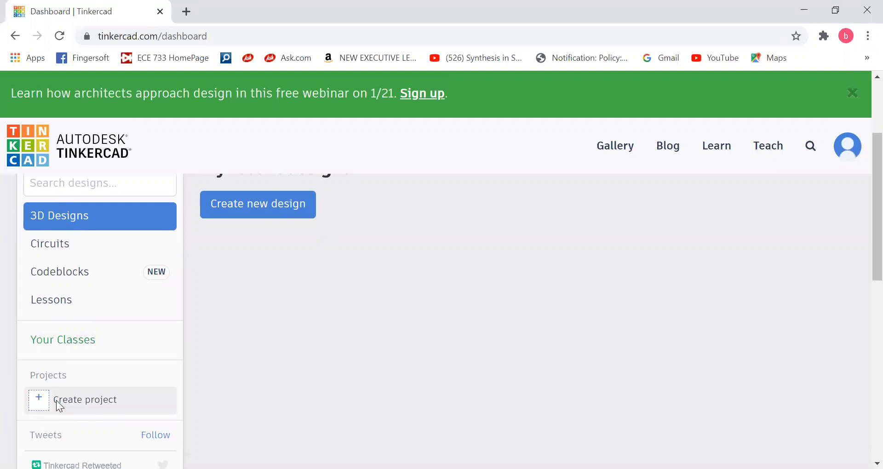
# Step: Create a new project on the dashboard and open it
pyautogui.click(34, 407)
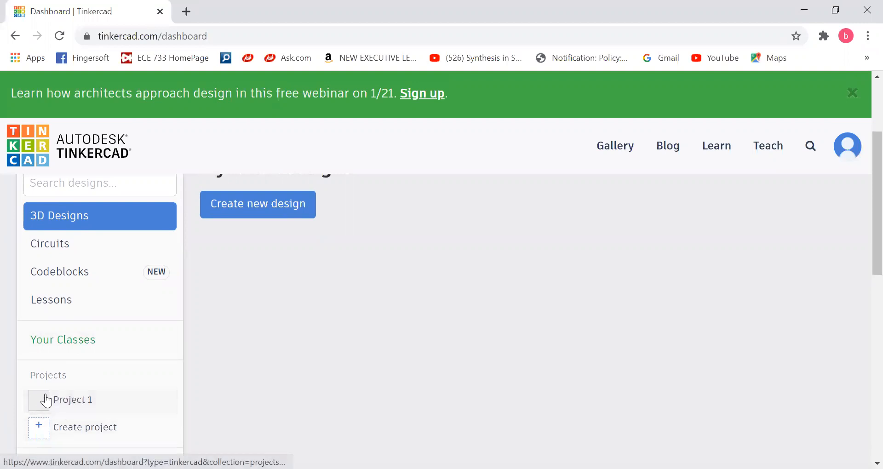
pyautogui.click(73, 405)
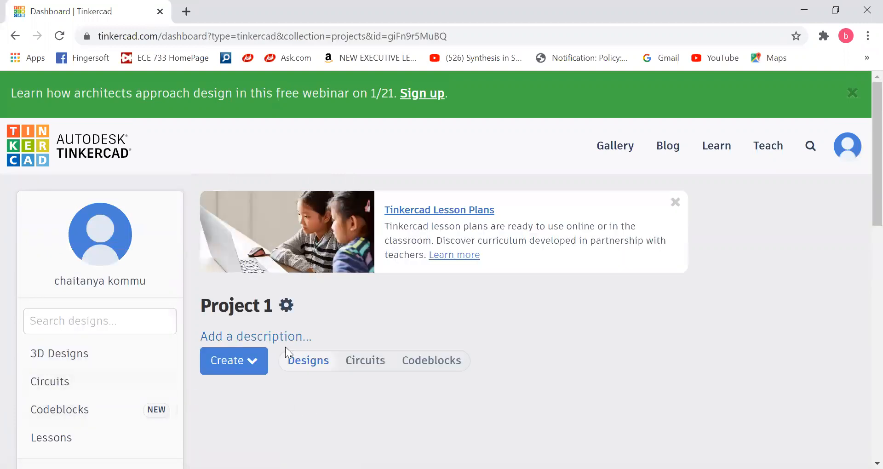
pyautogui.scroll(-7, 288, 394)
pyautogui.scroll(7, 288, 379)
# Step: Add the description "LED BLINKING" to Project 1 and save the changes
pyautogui.click(256, 340)
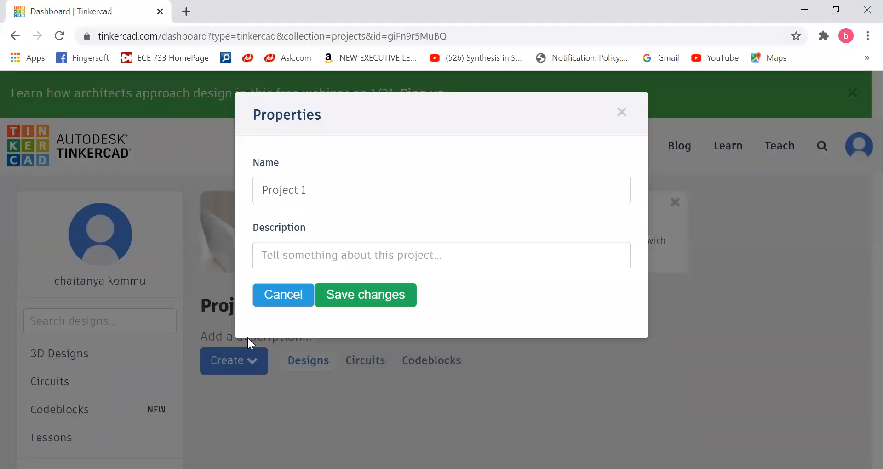
pyautogui.click(300, 257)
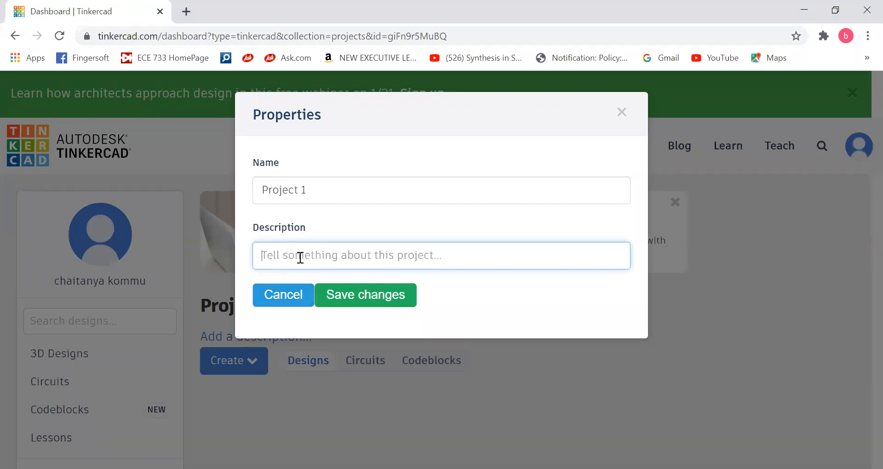
pyautogui.write('LED BLINKING')
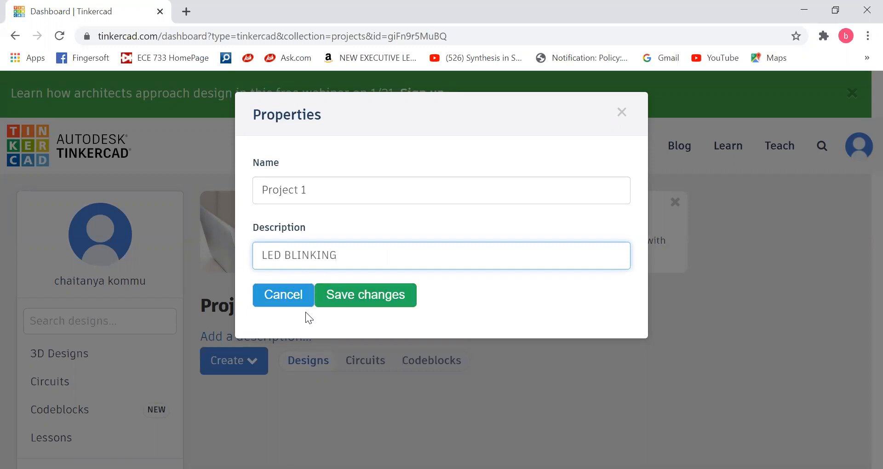
pyautogui.click(360, 303)
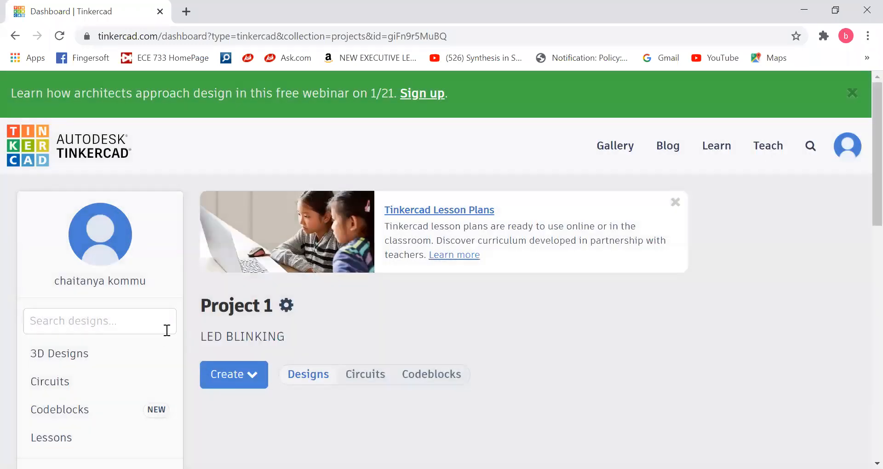
# Step: Create a new circuit design inside Project 1
pyautogui.scroll(-3, 511, 395)
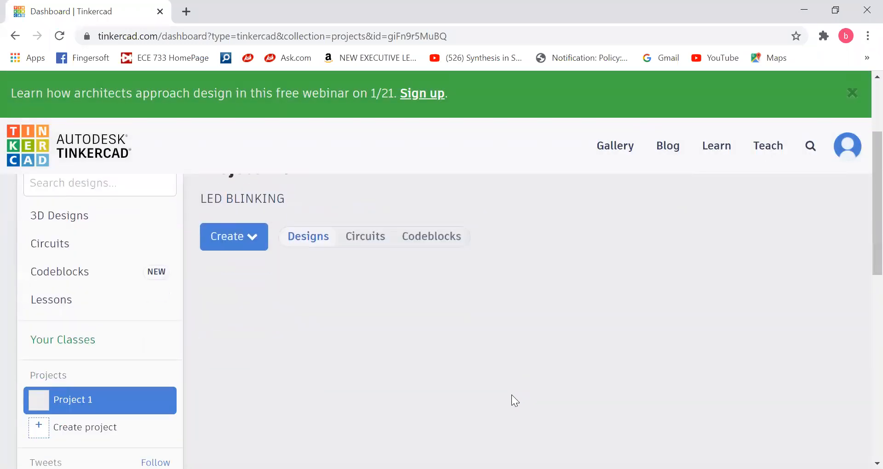
pyautogui.scroll(3, 511, 395)
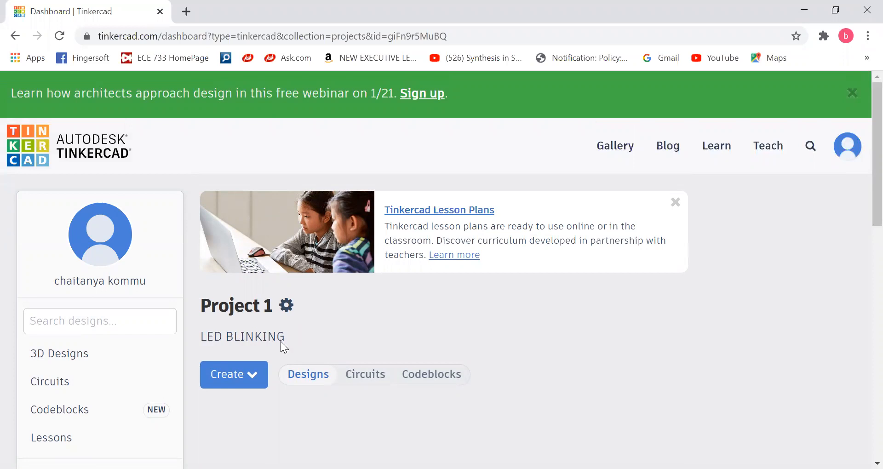
pyautogui.scroll(-3, 295, 397)
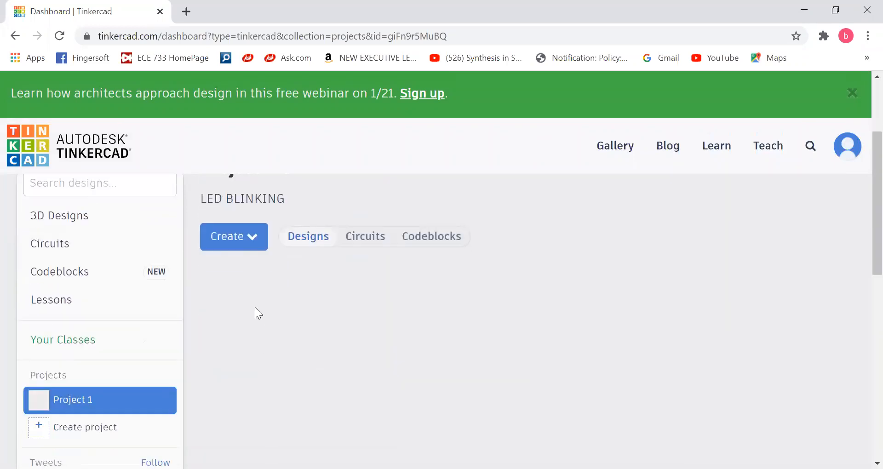
pyautogui.click(252, 241)
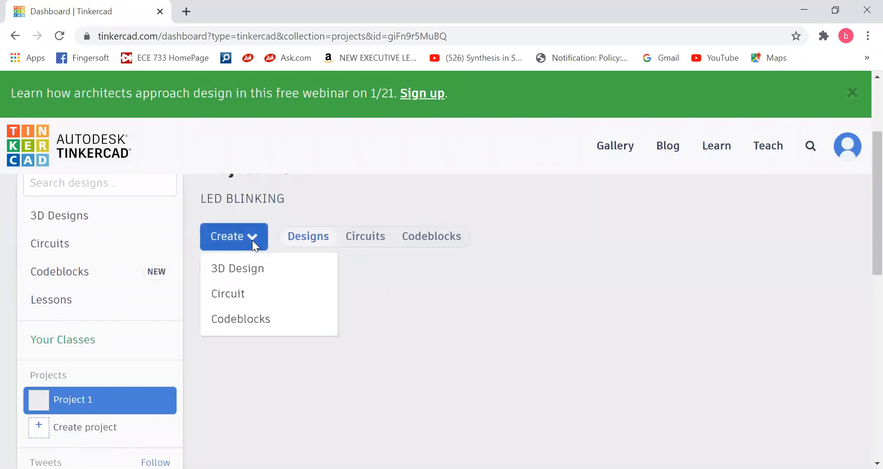
pyautogui.click(236, 294)
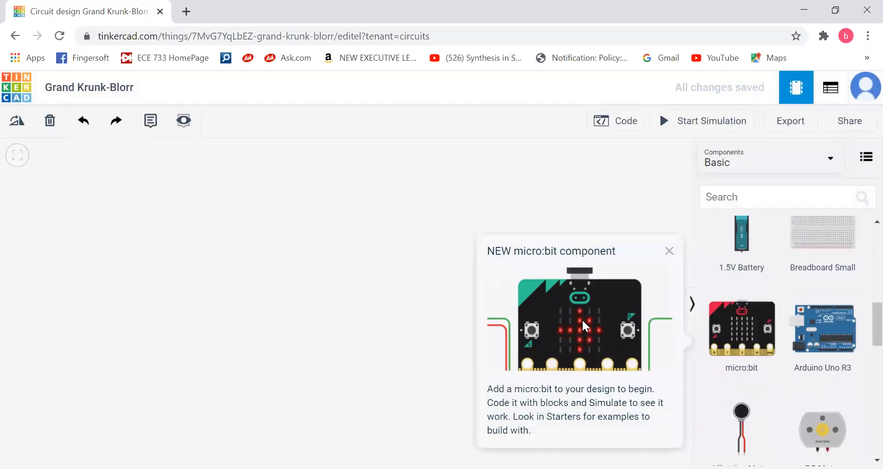
# Step: Dismiss the micro:bit notice and place the Arduino starter "Breadboard" on the empty workplane
pyautogui.click(667, 252)
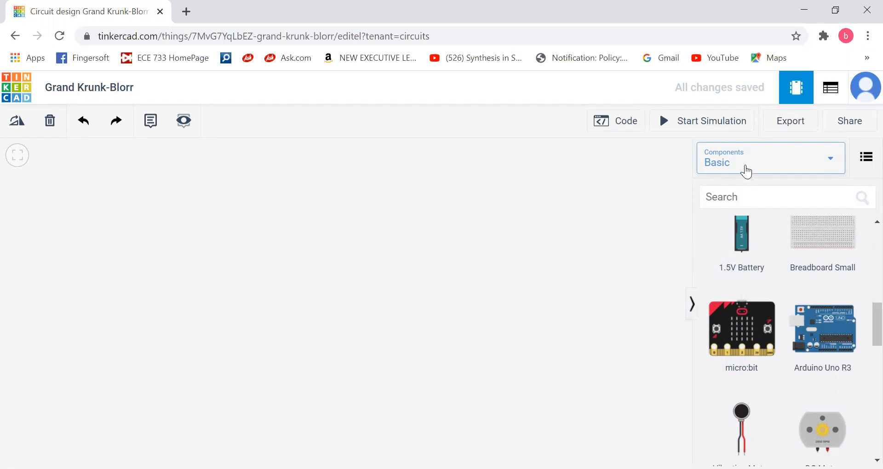
pyautogui.click(746, 172)
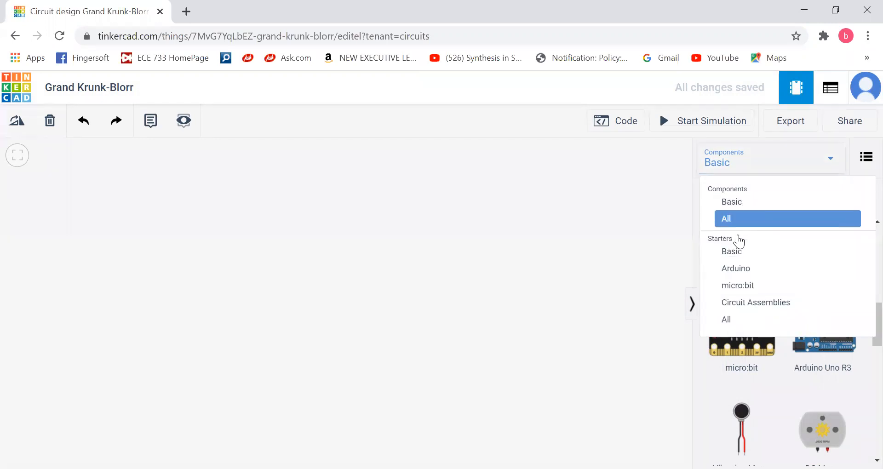
pyautogui.click(736, 271)
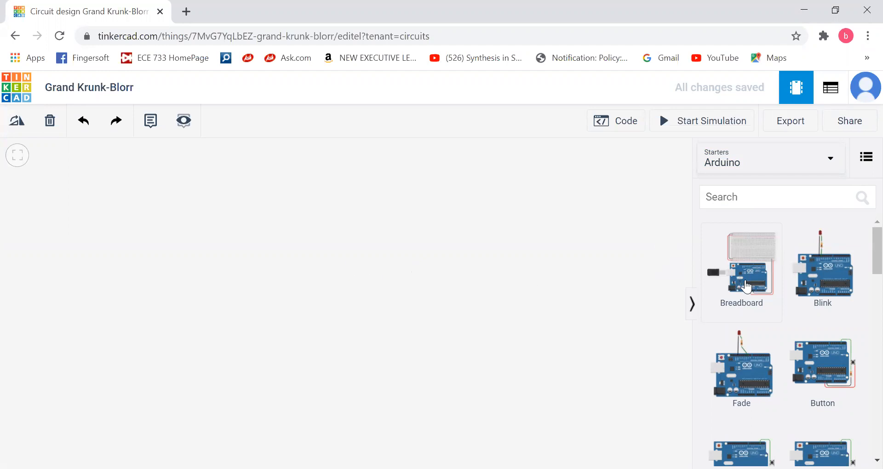
pyautogui.click(746, 287)
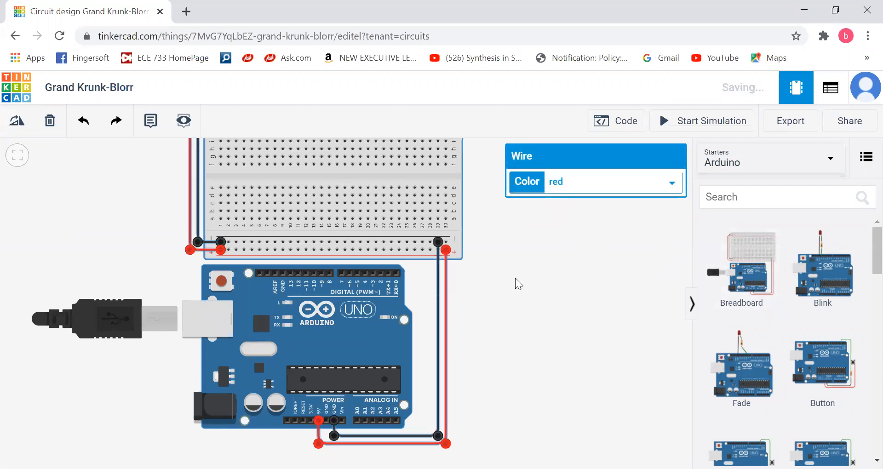
pyautogui.moveTo(547, 270); pyautogui.dragTo(562, 280)
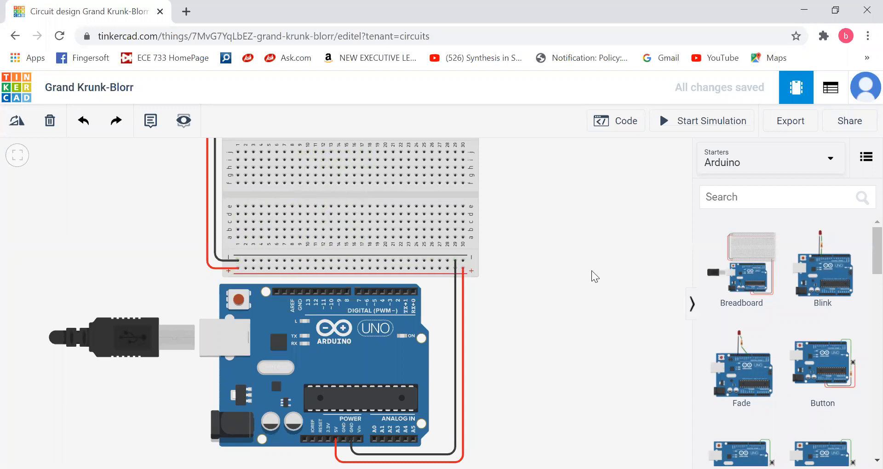
pyautogui.scroll(1, 592, 278)
pyautogui.scroll(1, 592, 277)
pyautogui.scroll(1, 517, 303)
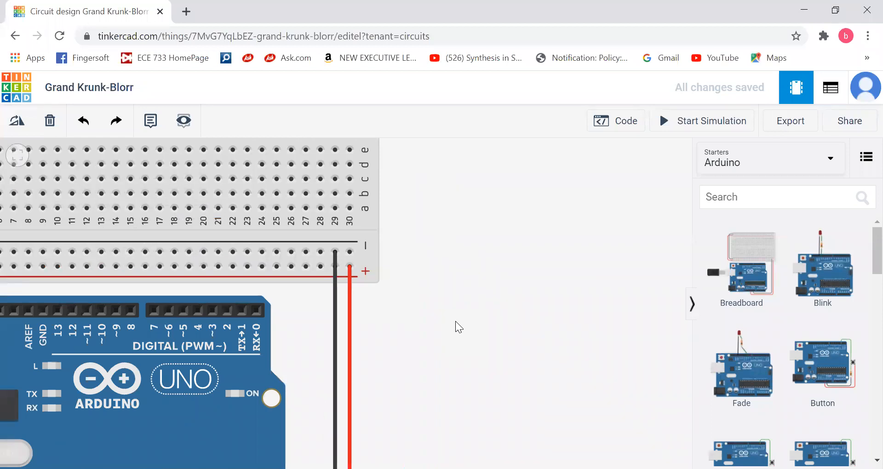
pyautogui.scroll(-3, 445, 314)
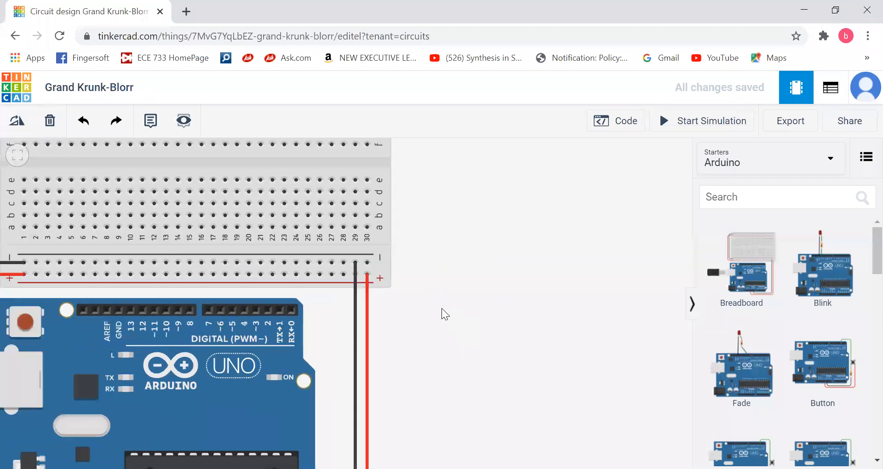
pyautogui.scroll(-3, 445, 314)
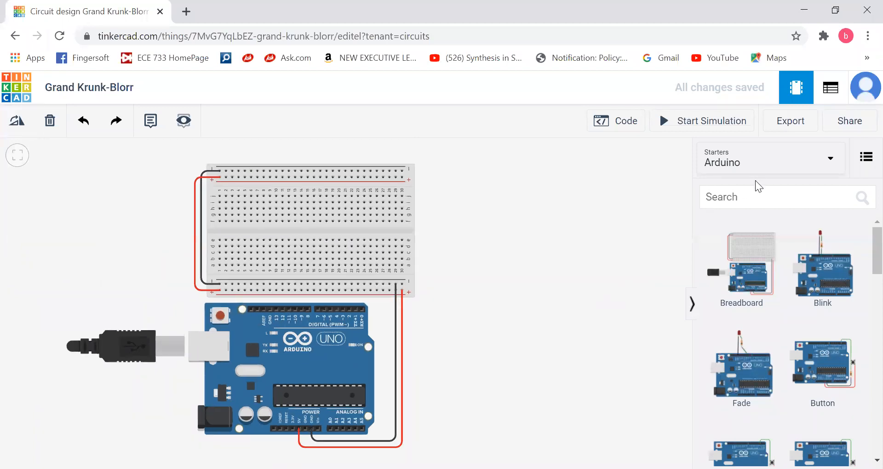
# Step: From the Basic components, place an LED on the breadboard's upper half and a resistor below its right leg, bridging the center gap
pyautogui.click(777, 168)
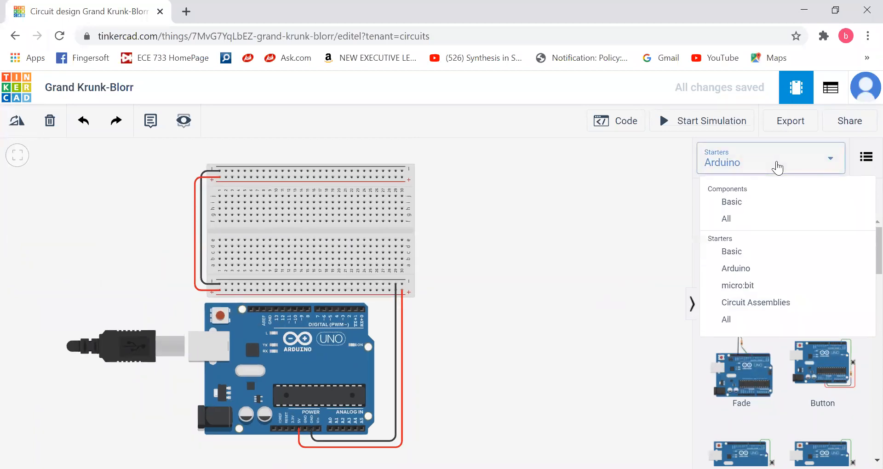
pyautogui.click(766, 202)
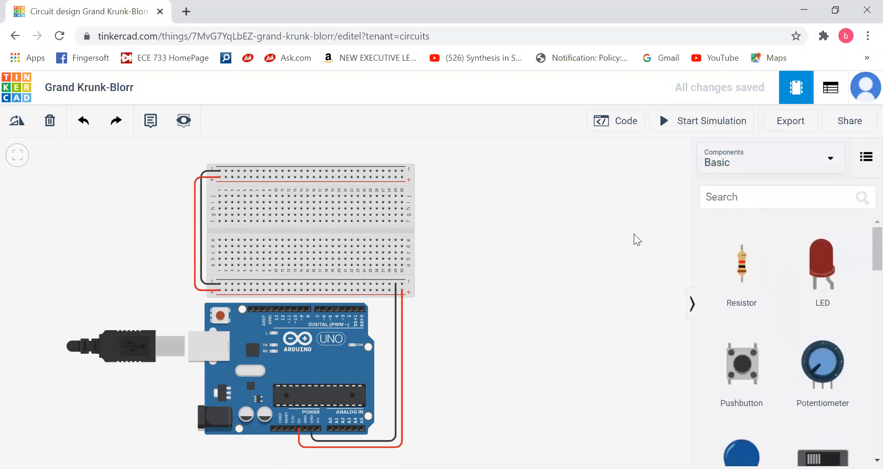
pyautogui.moveTo(816, 272); pyautogui.dragTo(265, 209)
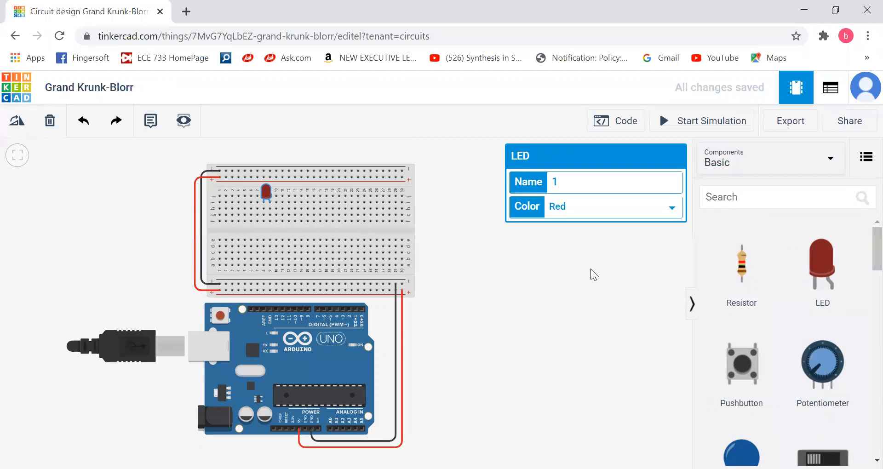
pyautogui.moveTo(742, 269); pyautogui.dragTo(271, 232)
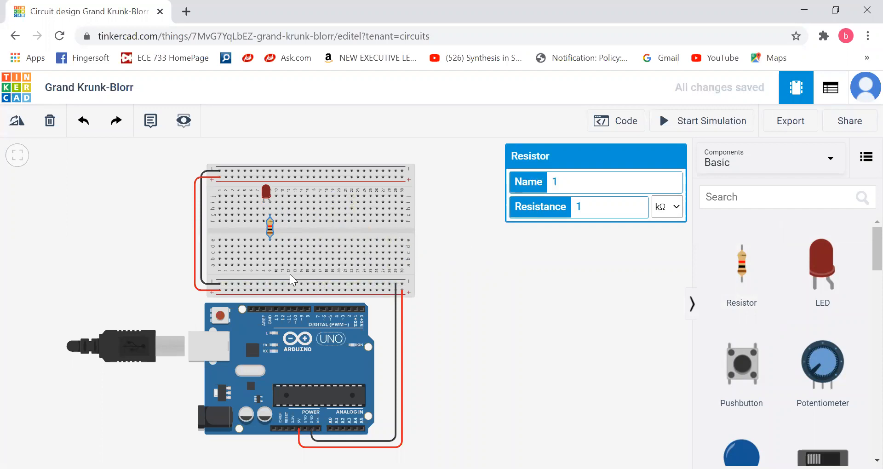
# Step: Wire the breadboard column at the resistor's lower end to digital pin 13 of the Arduino
pyautogui.click(271, 247)
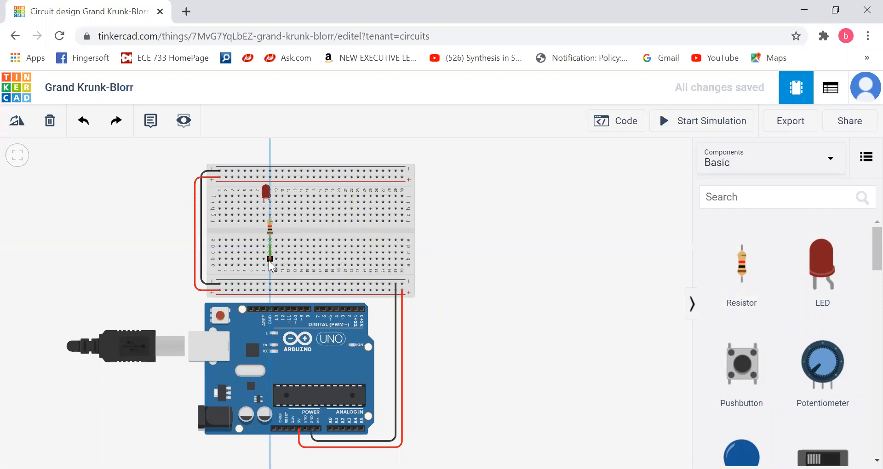
pyautogui.click(276, 309)
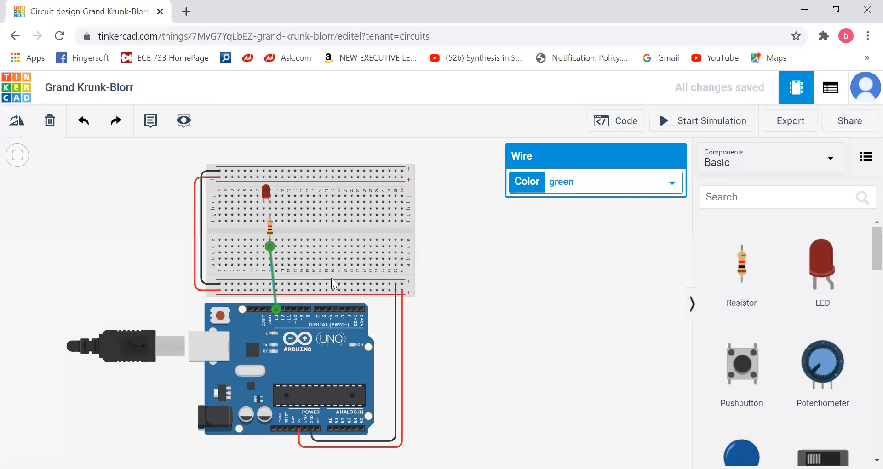
pyautogui.click(441, 273)
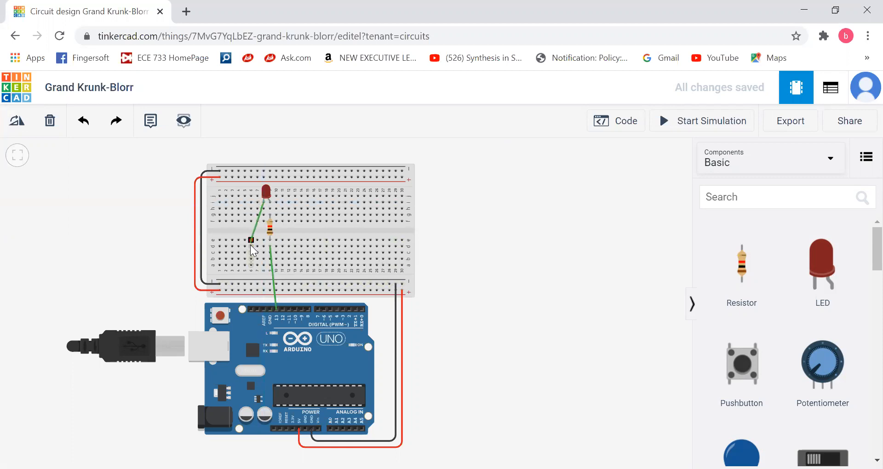
# Step: Wire the LED's left leg directly to the breadboard's lower negative rail
pyautogui.click(244, 283)
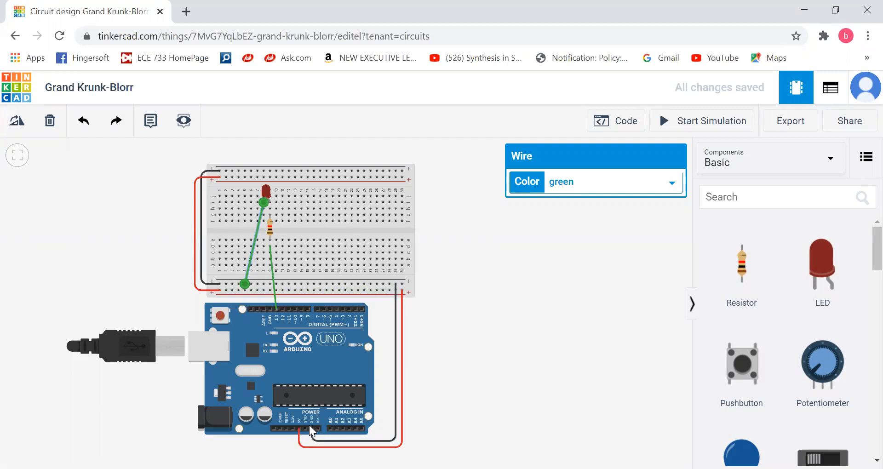
pyautogui.click(492, 310)
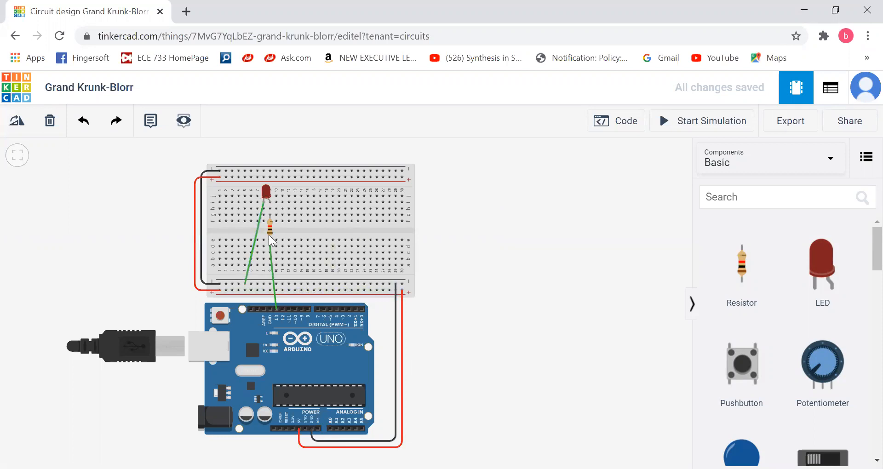
# Step: Delete the green wire between the LED's left leg and the lower negative rail
pyautogui.click(254, 238)
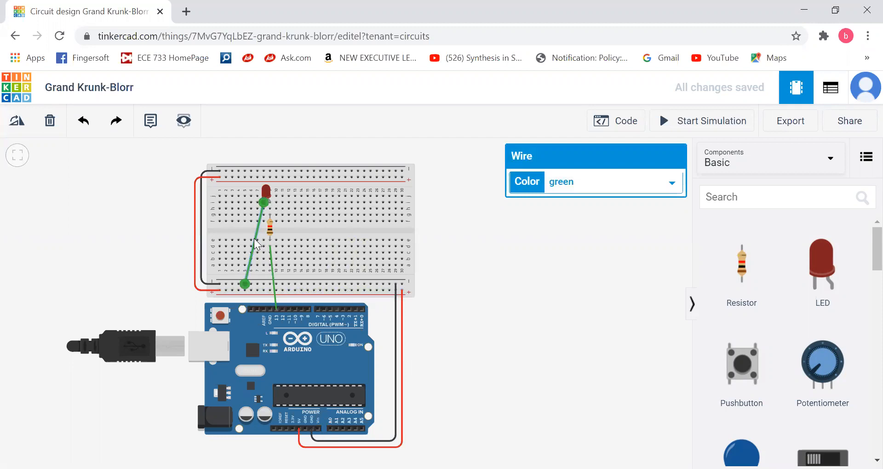
pyautogui.click(254, 238)
pyautogui.click(254, 238)
pyautogui.click(254, 238)
pyautogui.click(254, 238)
pyautogui.press('Delete')
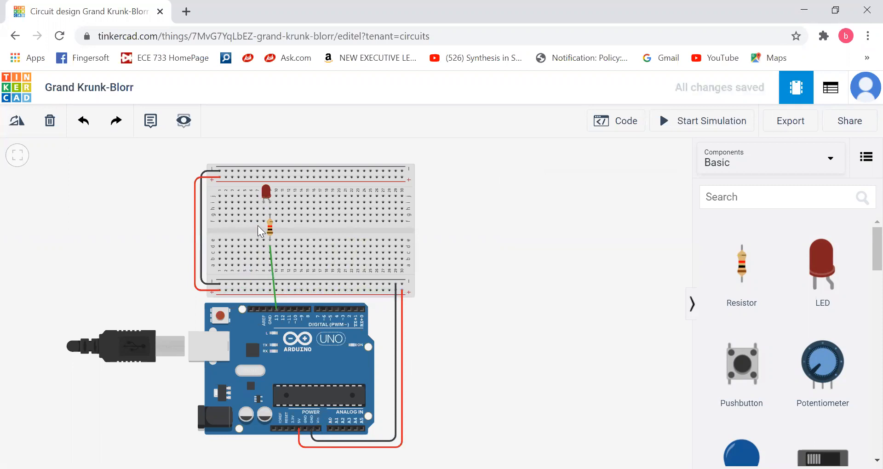
# Step: Wire the lowest hole of the upper-half breadboard column holding the LED's left leg to the lower negative rail
pyautogui.click(263, 201)
pyautogui.click(245, 266)
pyautogui.moveTo(245, 265); pyautogui.dragTo(238, 284)
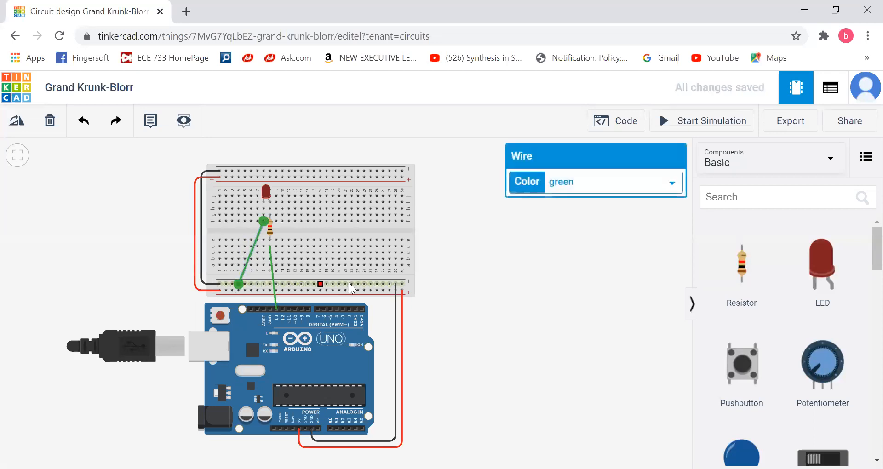
pyautogui.click(525, 276)
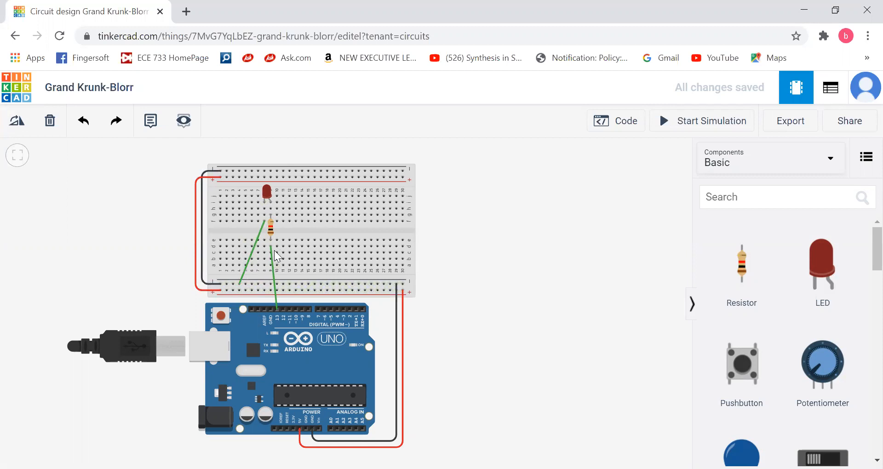
# Step: Show the Arduino's code and switch the editor from Blocks to Text, accepting the loss of the blocks
pyautogui.click(277, 310)
pyautogui.click(629, 125)
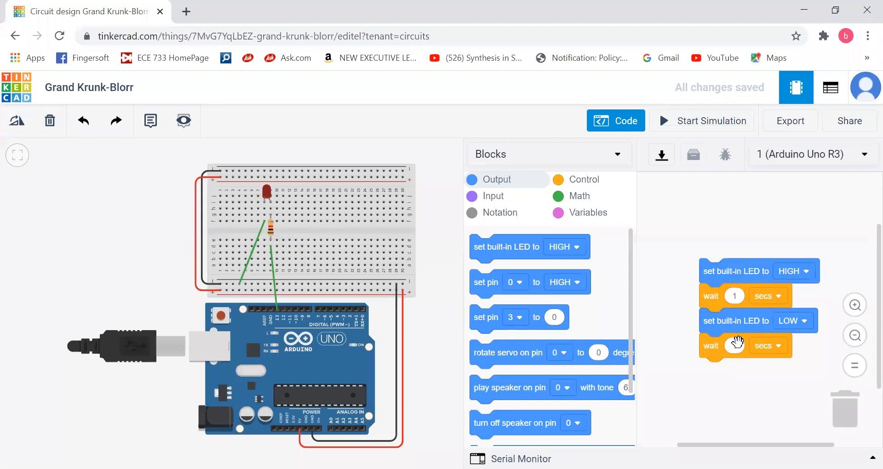
pyautogui.click(579, 159)
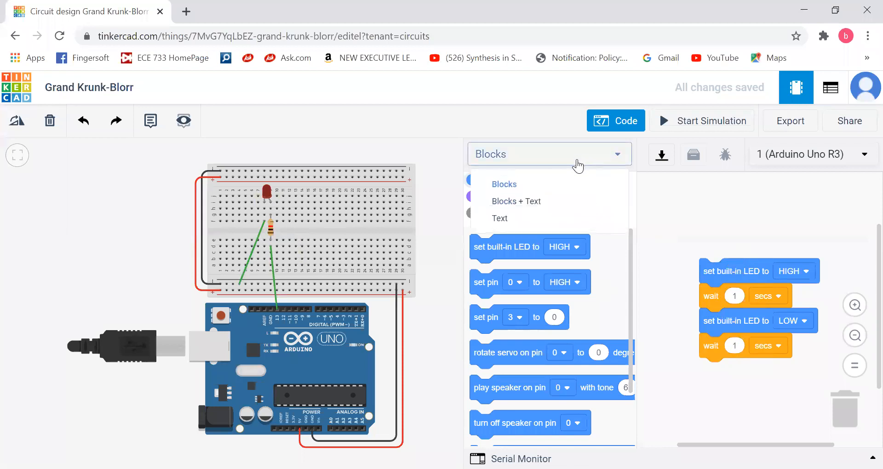
pyautogui.click(508, 220)
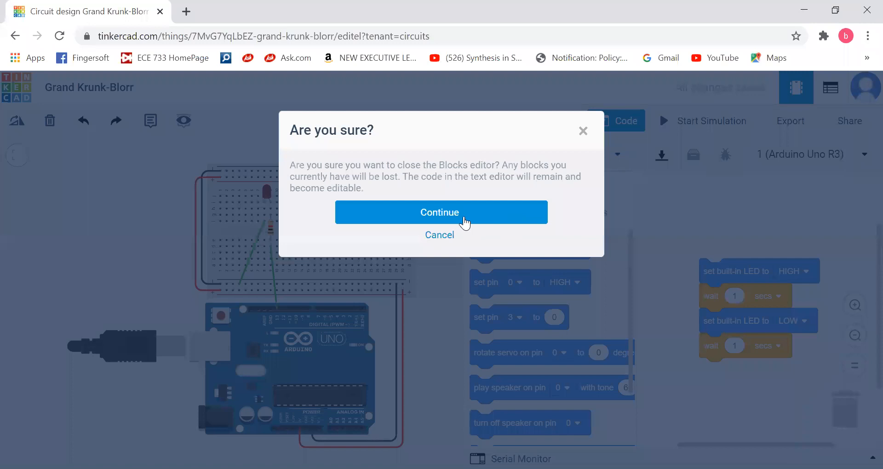
pyautogui.click(464, 219)
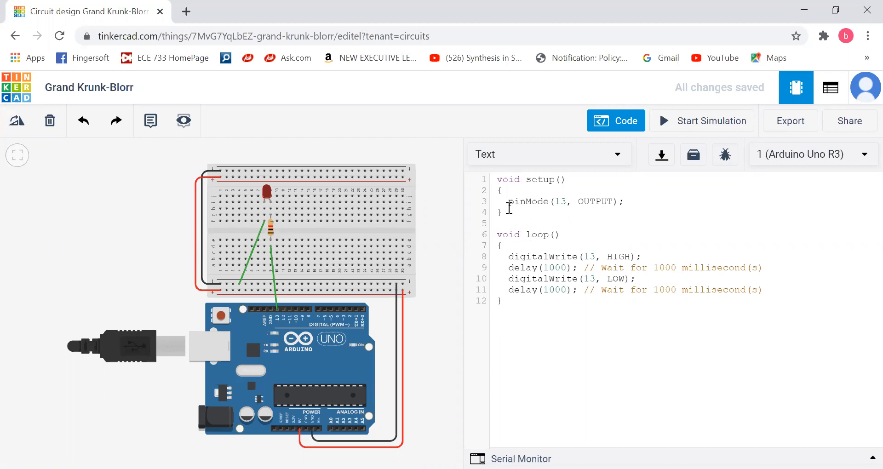
# Step: Examine the blink code's pin mode line, the HIGH and LOW digitalWrite calls on pin 13, and the delay between them
pyautogui.moveTo(504, 201); pyautogui.dragTo(614, 203)
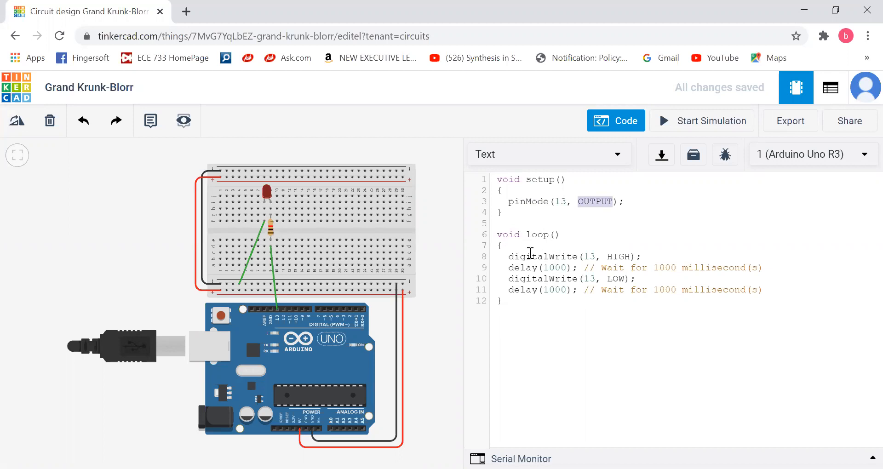
pyautogui.moveTo(509, 256); pyautogui.dragTo(579, 257)
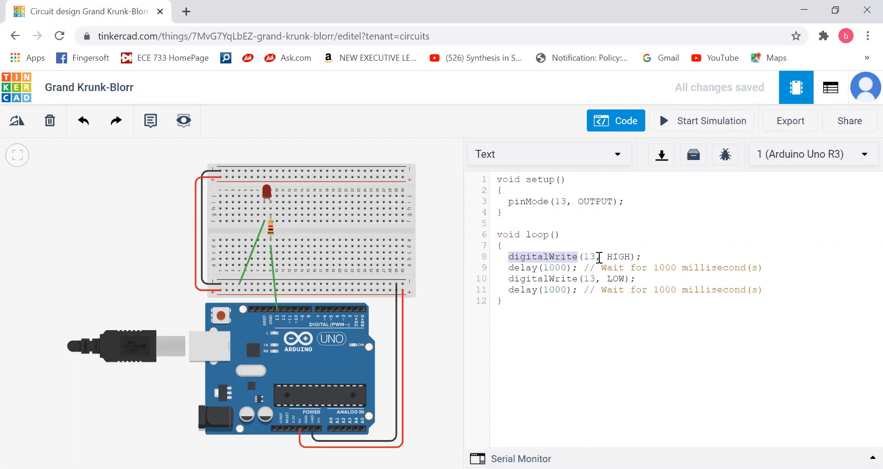
pyautogui.moveTo(606, 256); pyautogui.dragTo(633, 256)
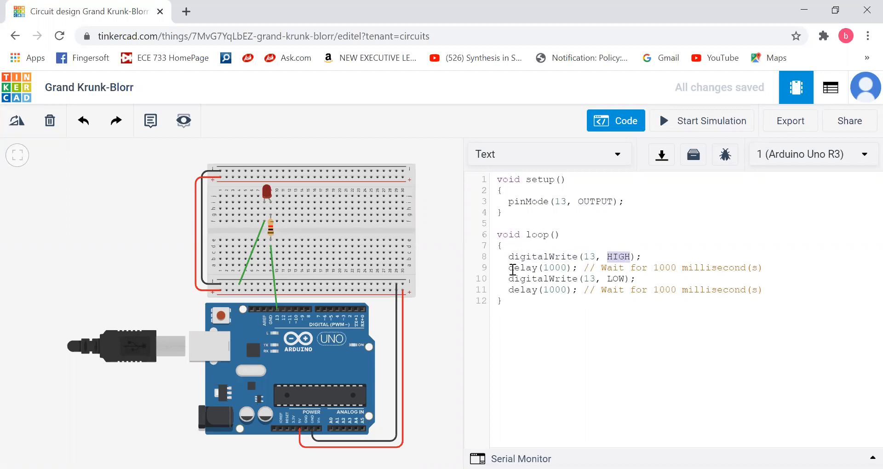
pyautogui.moveTo(509, 268); pyautogui.dragTo(570, 268)
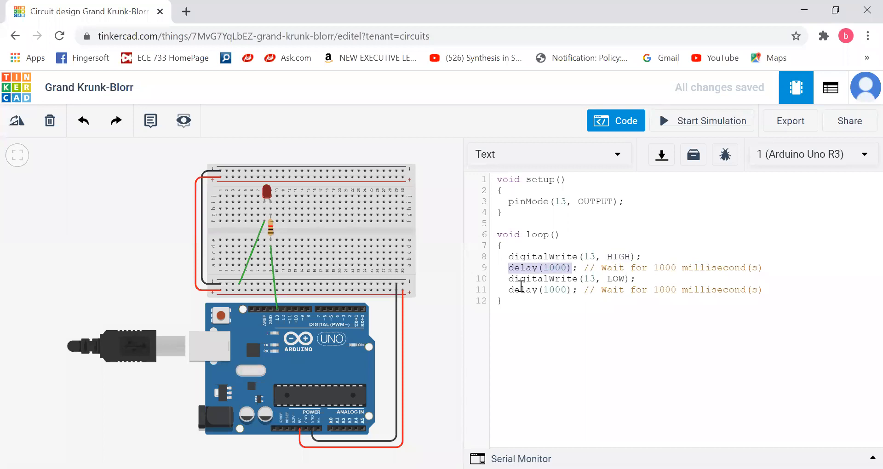
pyautogui.moveTo(583, 279); pyautogui.dragTo(622, 280)
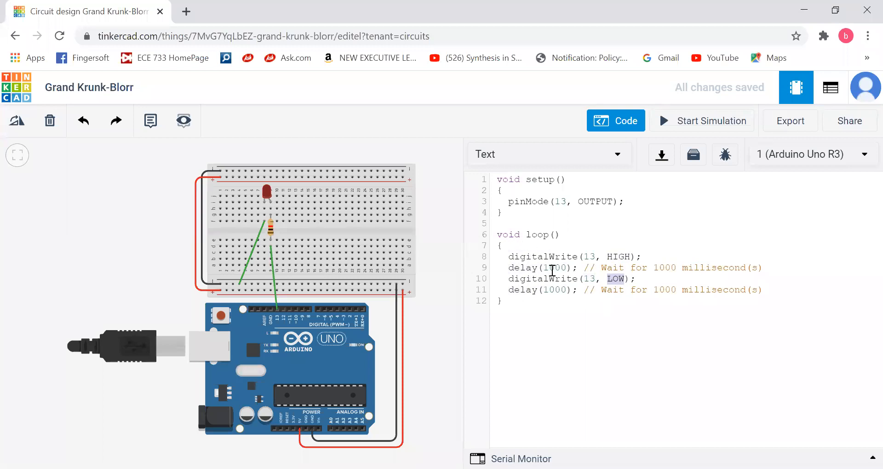
# Step: Switch the code editor back to Blocks, accepting that the text code is cleared
pyautogui.click(617, 155)
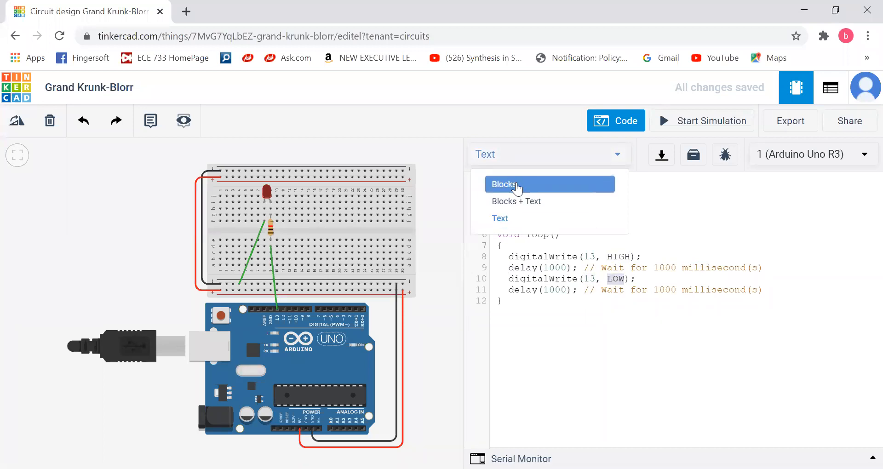
pyautogui.click(516, 185)
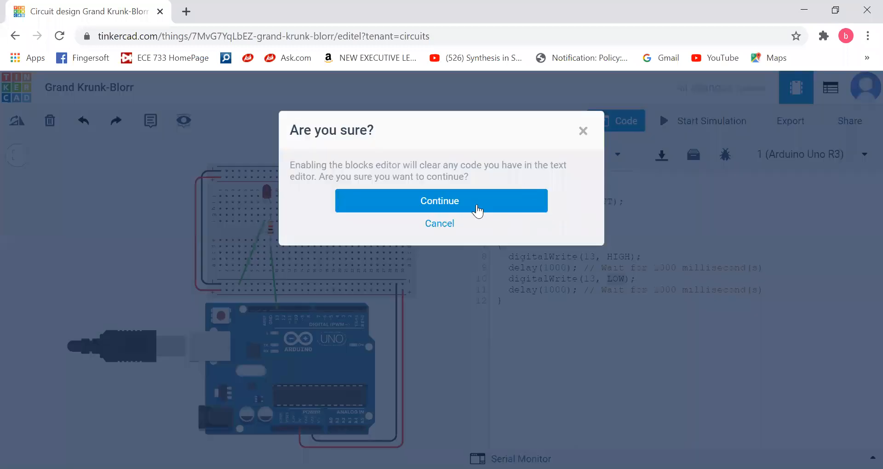
pyautogui.click(477, 212)
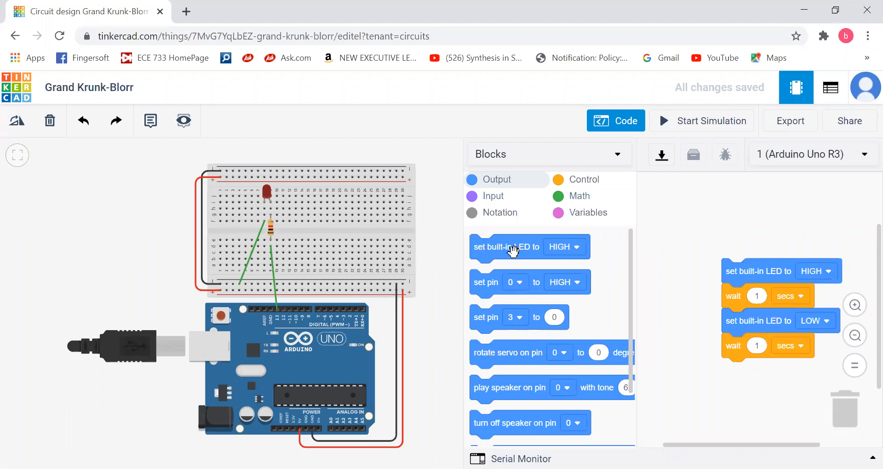
# Step: Run the circuit simulation for about 35 seconds to watch the LED, and stop it
pyautogui.click(695, 126)
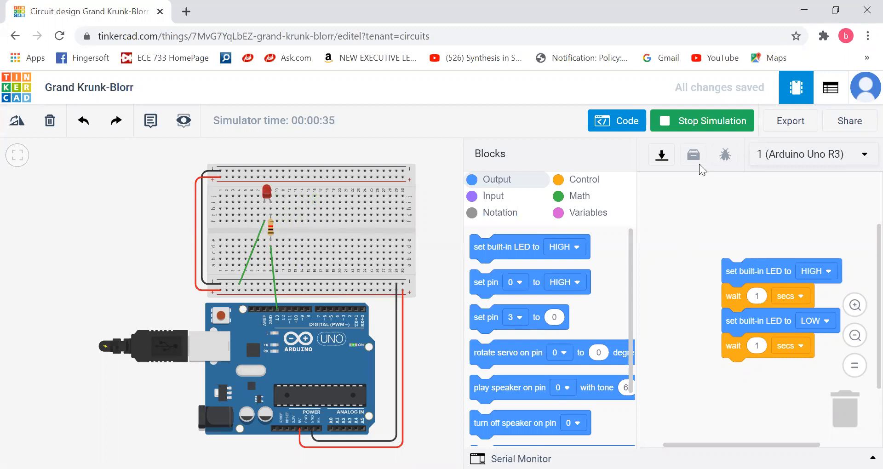
pyautogui.click(694, 129)
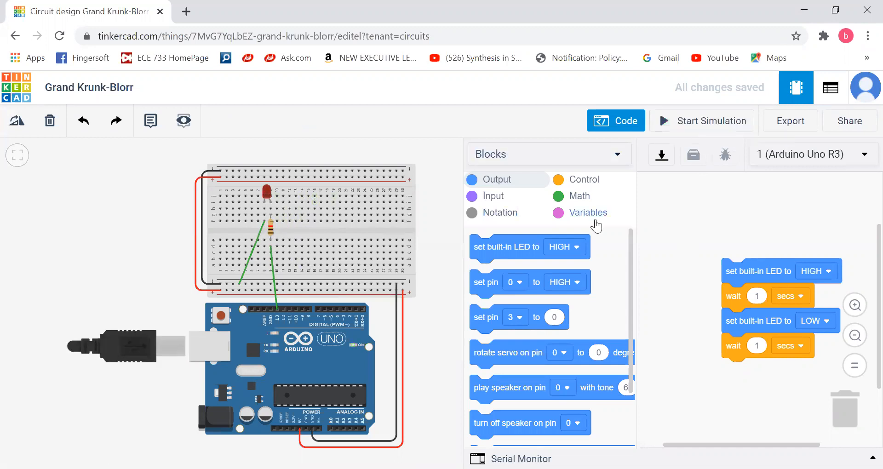